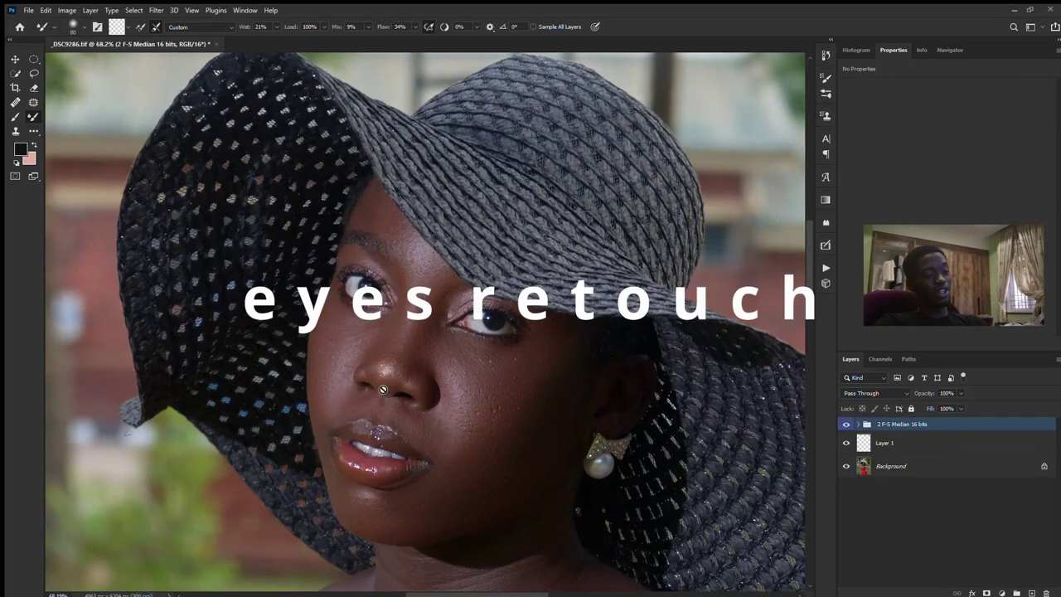
Zoom to about 367% on the left eye and add a Hue/Saturation adjustment layer
scroll(628, 158, "up", 5)
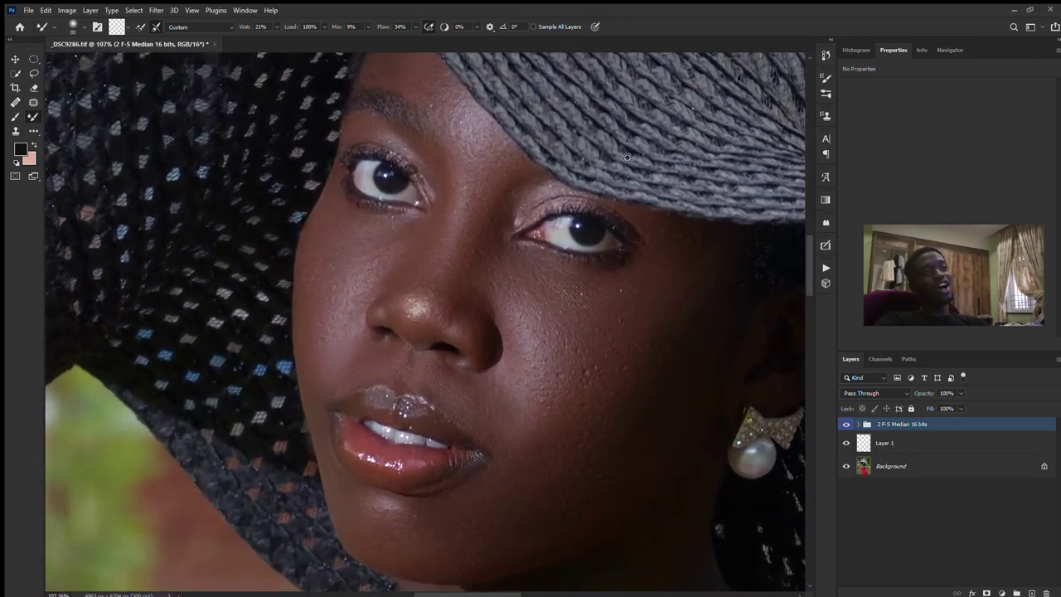
scroll(194, 142, "up", 1)
scroll(199, 143, "up", 2)
scroll(210, 145, "up", 2)
scroll(307, 222, "up", 1)
scroll(331, 249, "up", 1)
scroll(343, 315, "down", 2)
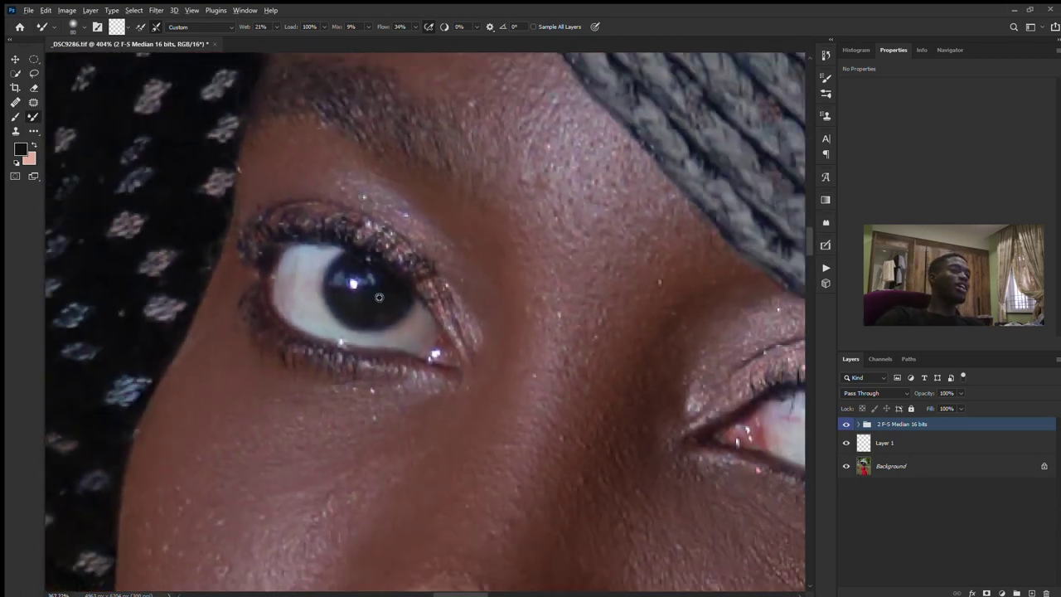
scroll(343, 318, "down", 1)
scroll(343, 319, "up", 2)
scroll(343, 318, "up", 1)
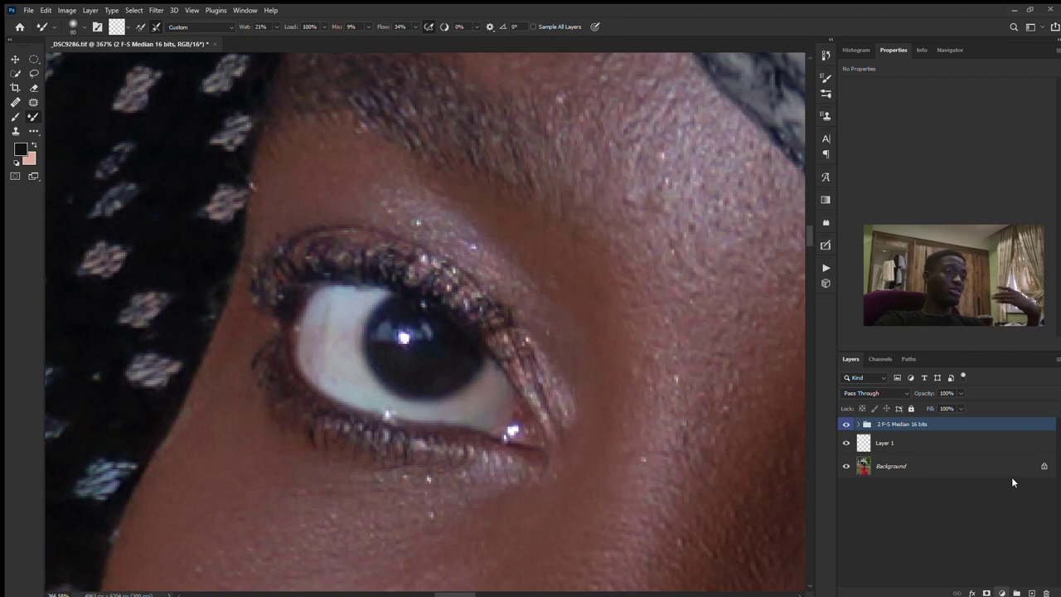
key("ctrl+u")
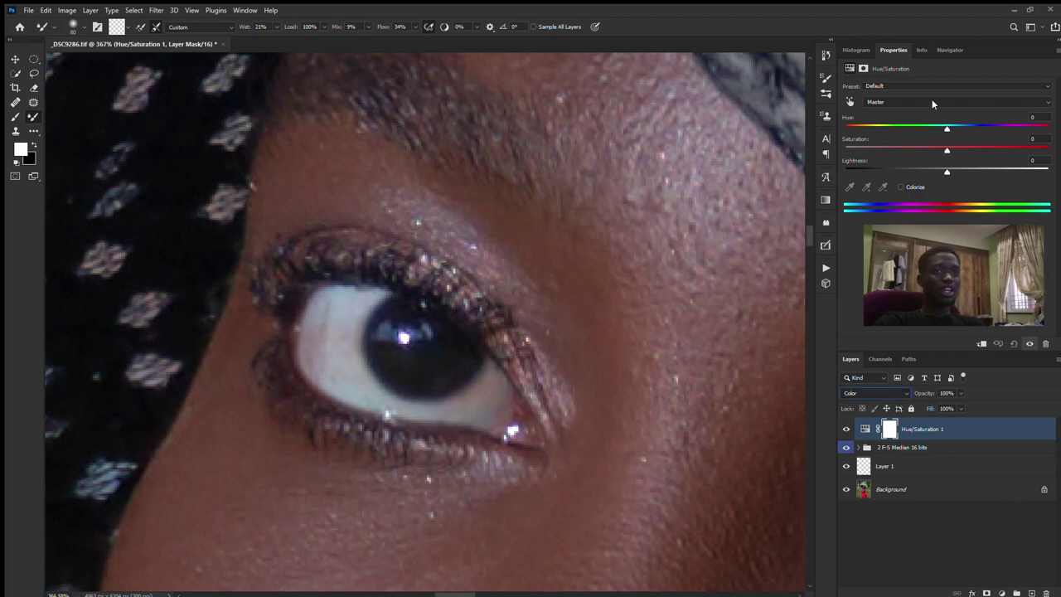
Set Yellows saturation to -100 and Reds to -30, then invert the mask to black
key("alt+4")
left_click_drag(947, 150, 846, 151)
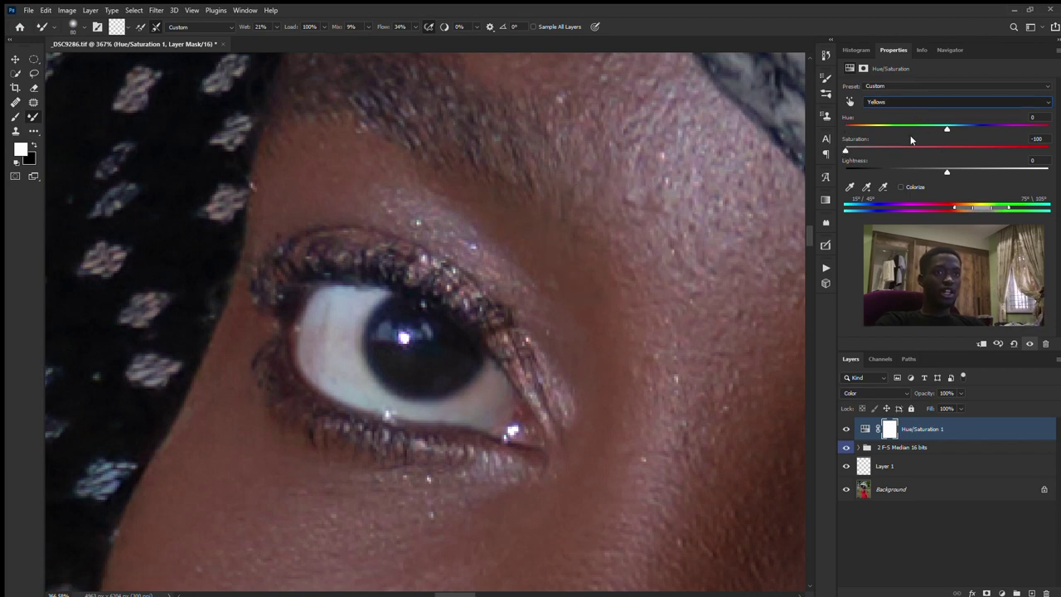
key("alt+3")
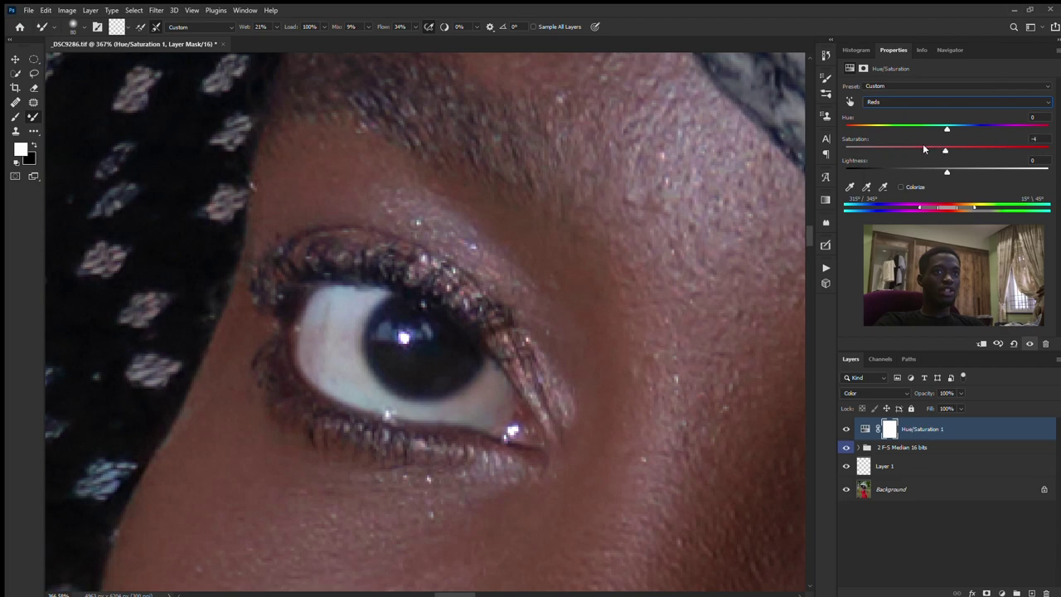
left_click_drag(915, 150, 914, 150)
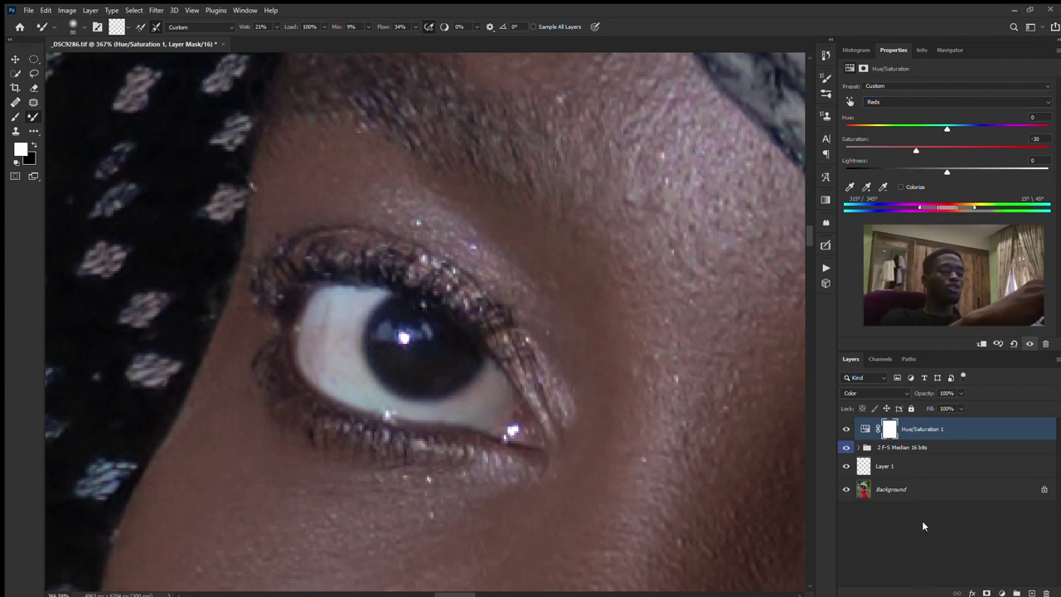
key("ctrl+i")
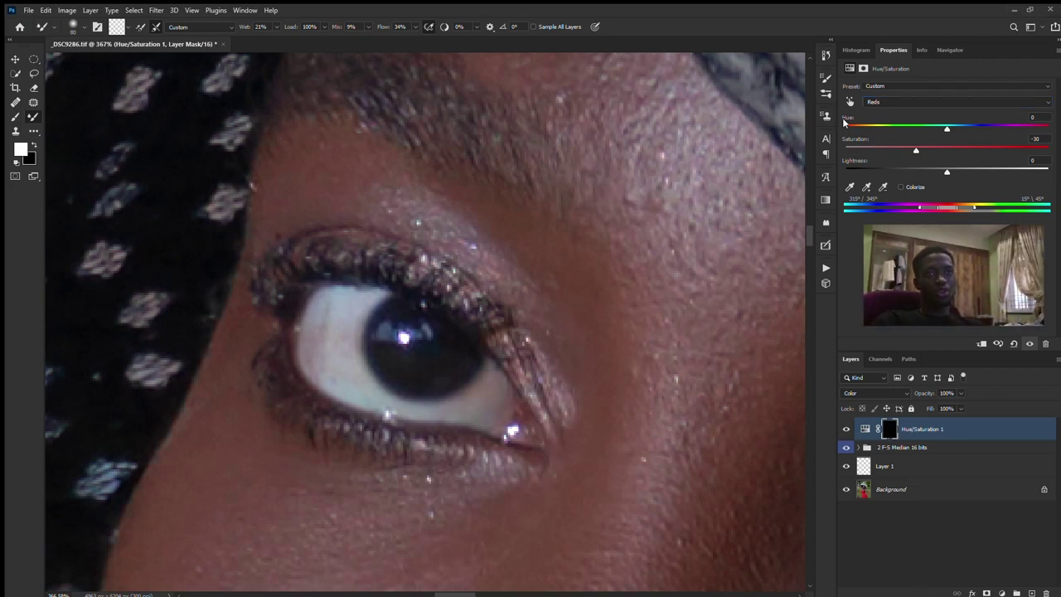
Check the Hue/Saturation mask by inverting it twice, leaving it black, and select the Brush tool
left_click(927, 440)
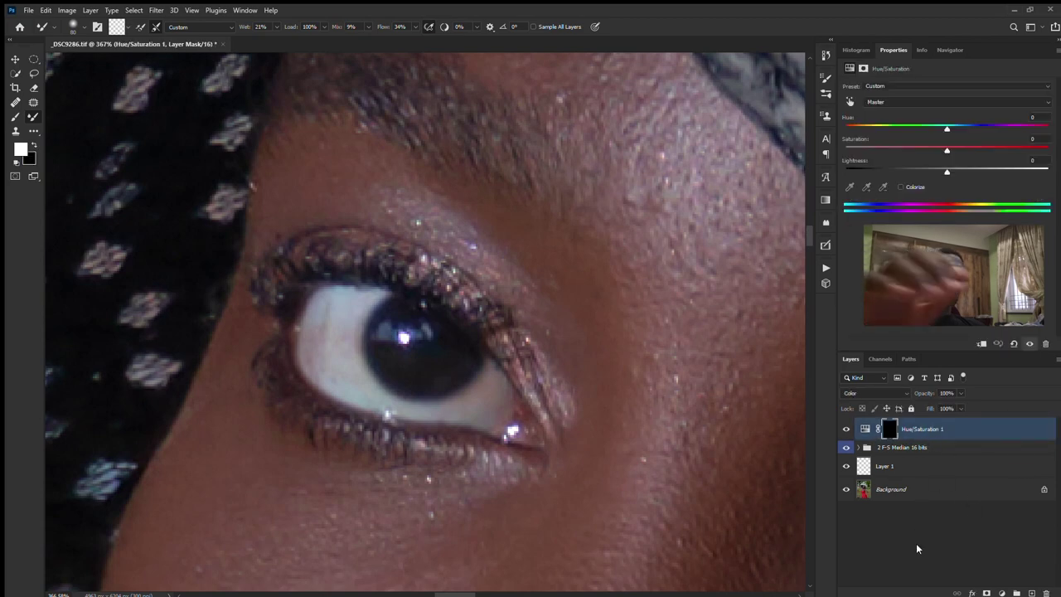
key("ctrl+i")
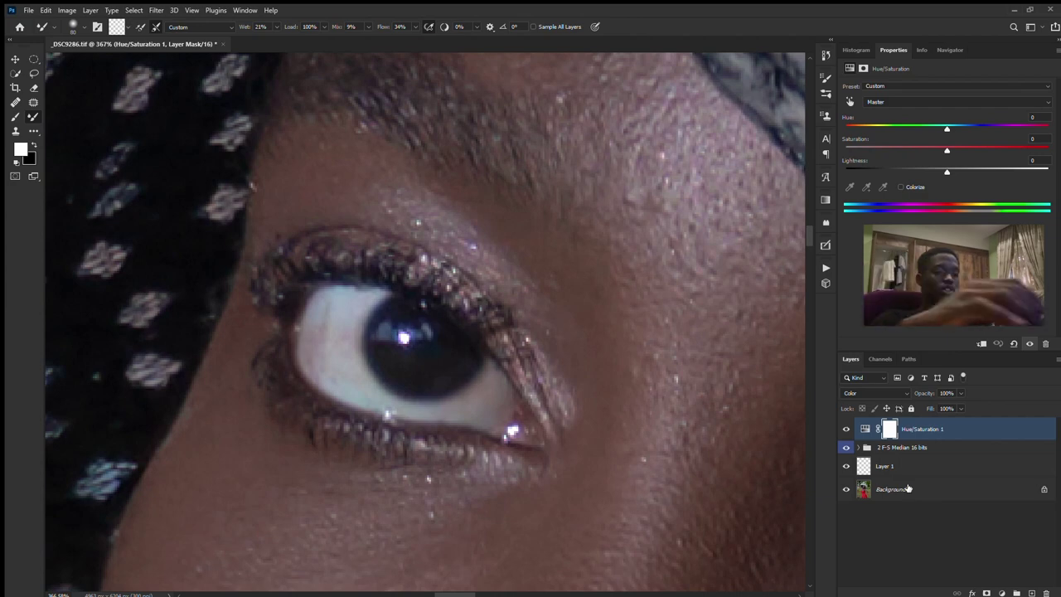
key("ctrl+i")
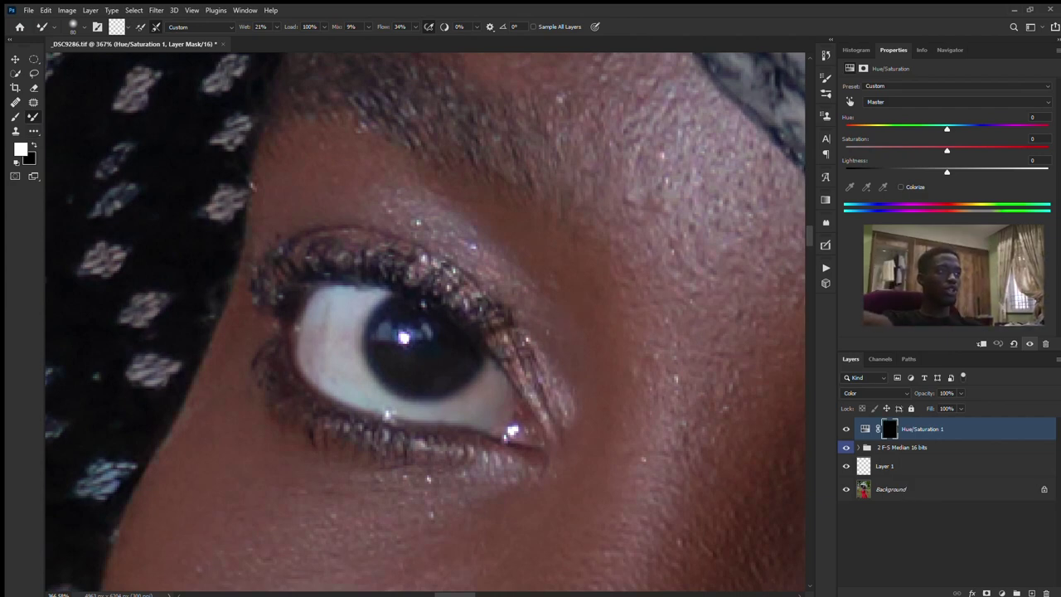
left_click(14, 118)
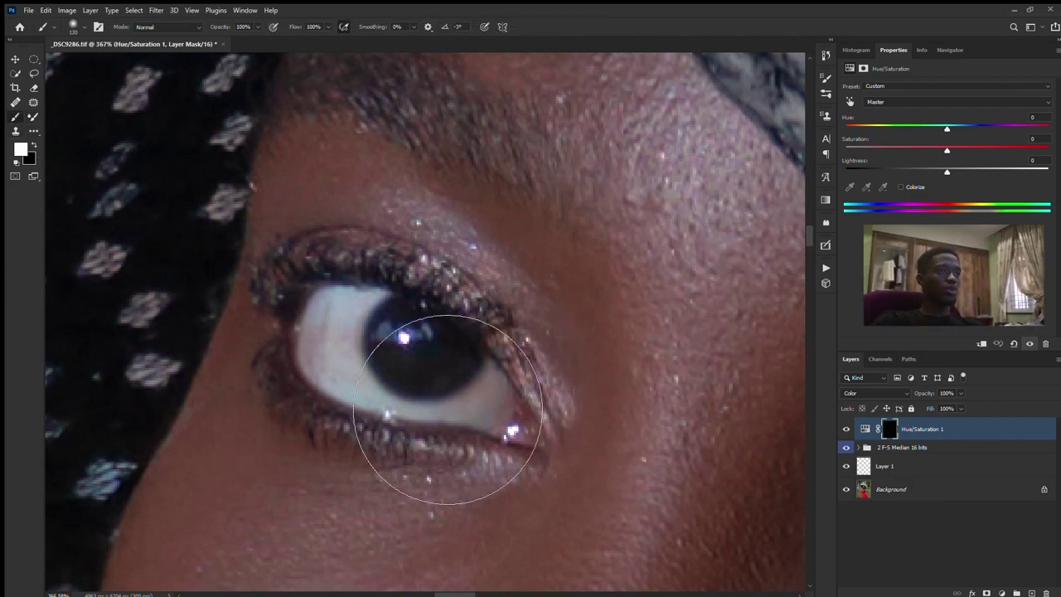
Shrink the brush, pan to the other eye, and lower Master saturation to -10
key("bracketleft")
key("bracketleft")
key("bracketleft")
key("bracketleft")
key("bracketleft")
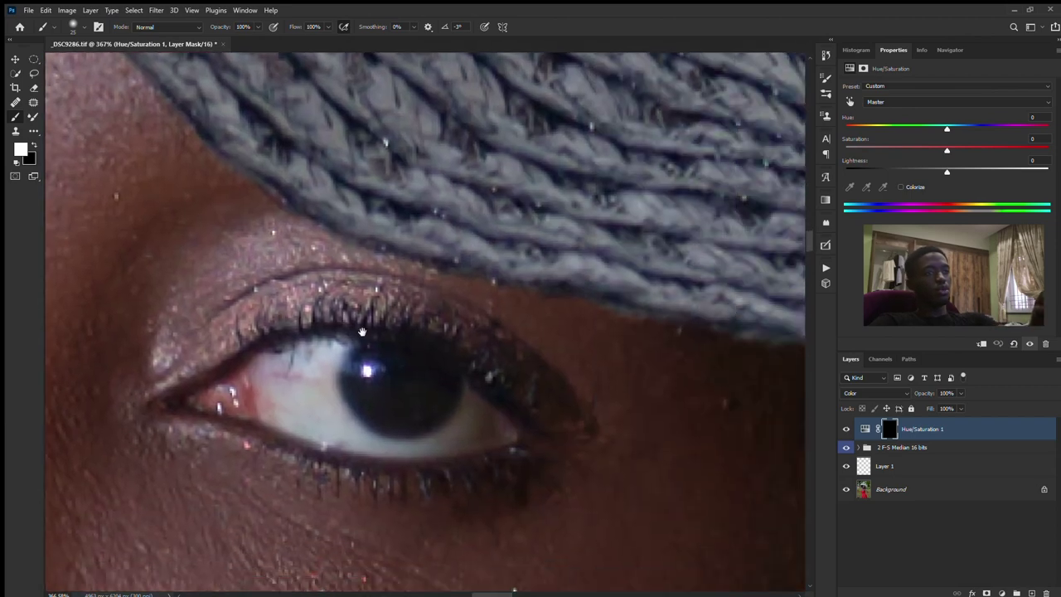
left_click_drag(363, 332, 368, 322)
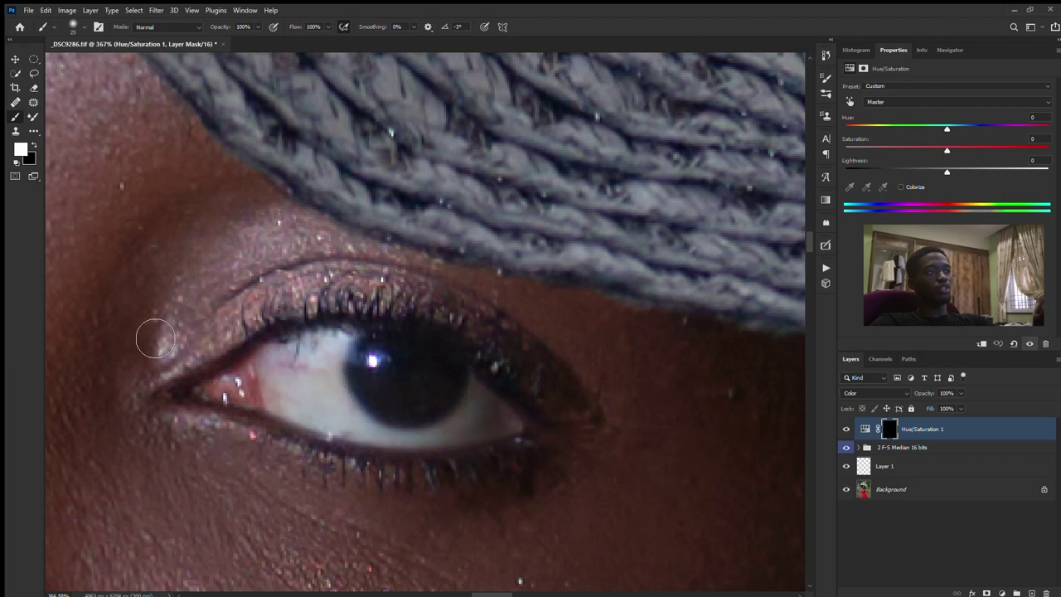
left_click_drag(209, 356, 550, 450)
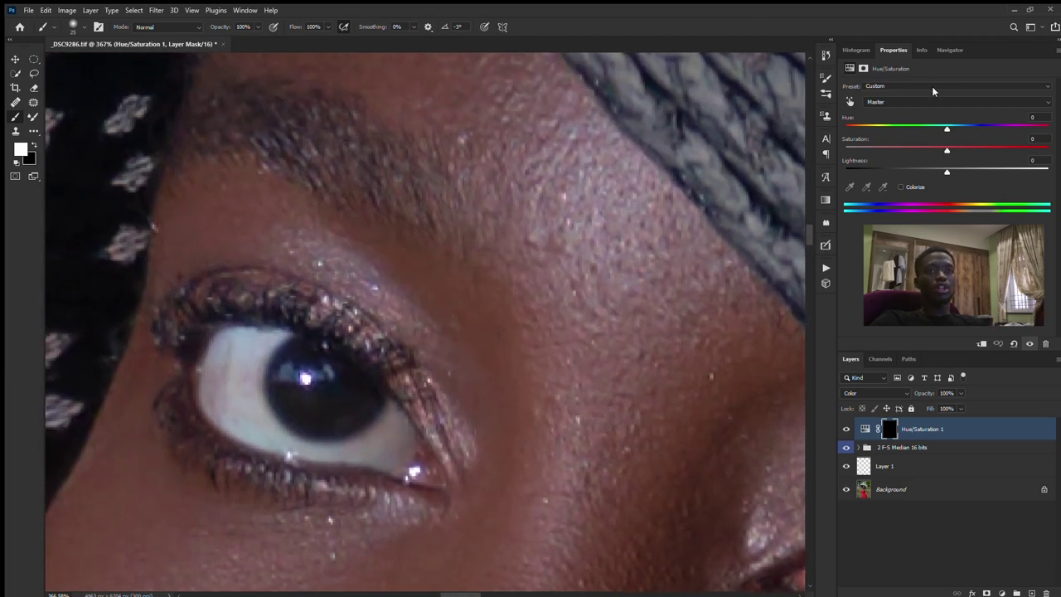
mouse_move(946, 150)
left_mouse_down()
mouse_move(859, 159)
mouse_move(937, 151)
left_mouse_up()
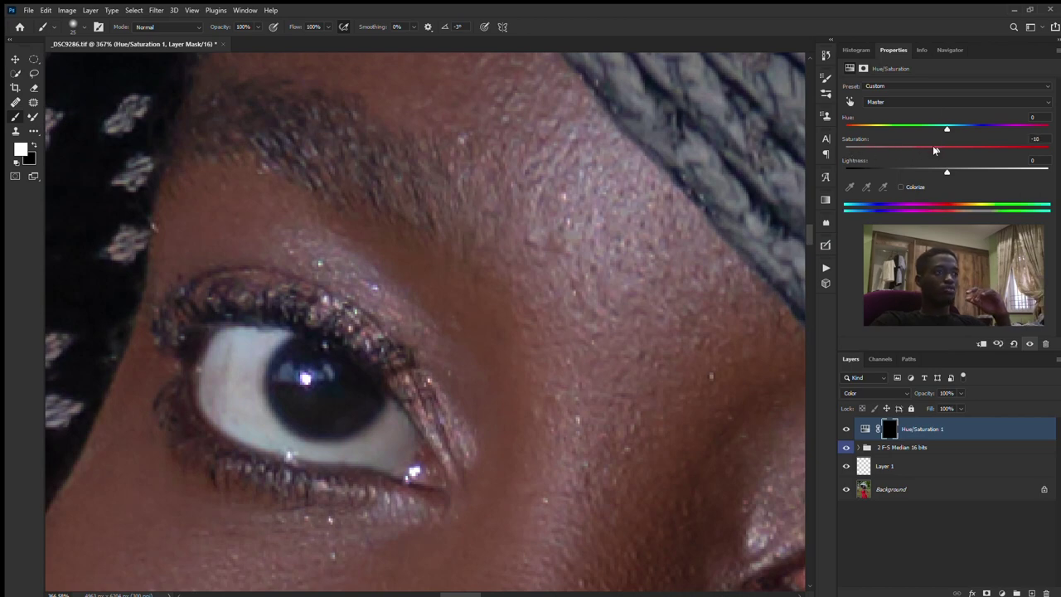
Bring both eyes into view and lower the Reds saturation to -83
scroll(585, 429, "down", 3)
scroll(597, 423, "down", 3)
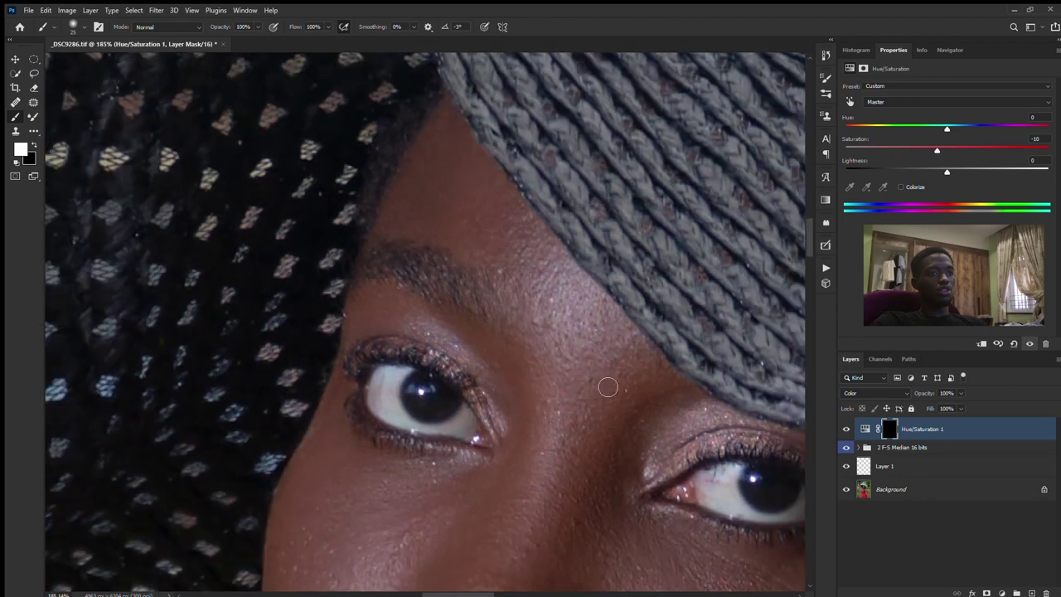
left_click_drag(581, 398, 440, 324)
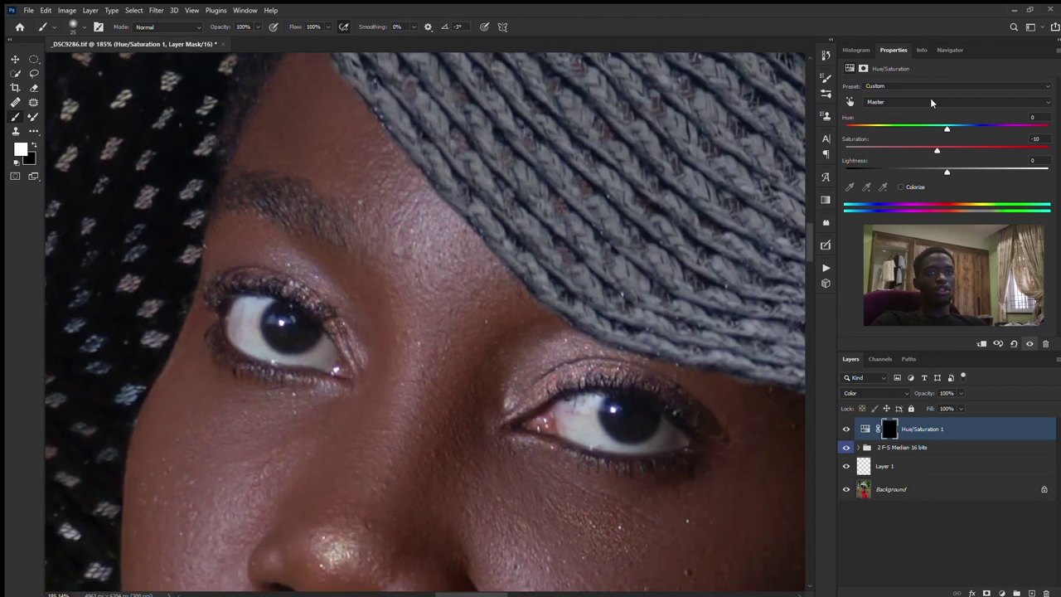
key("Down")
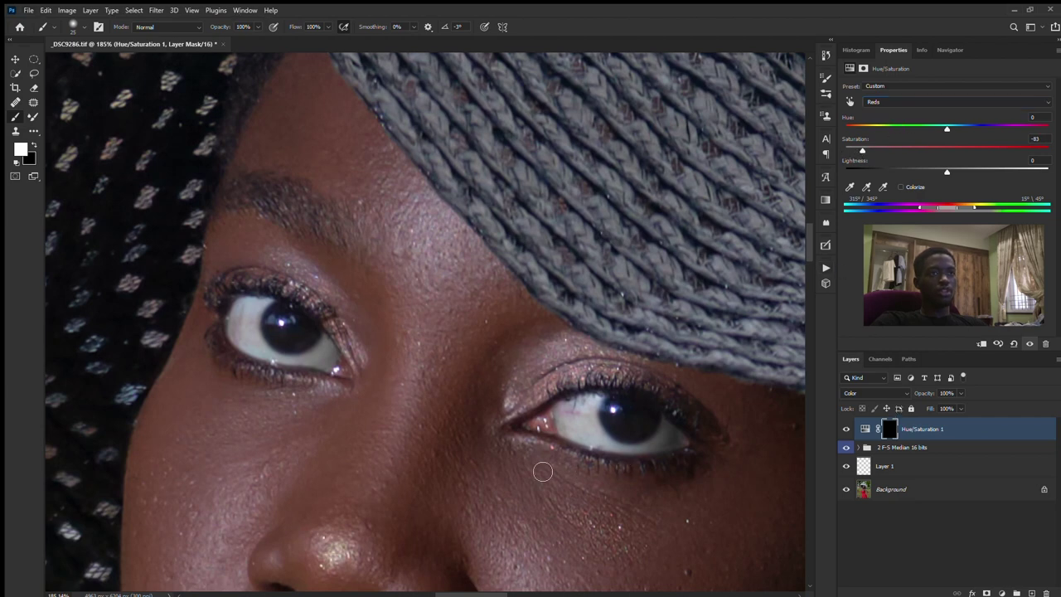
scroll(432, 404, "down", 2)
scroll(417, 347, "down", 2)
scroll(402, 289, "down", 2)
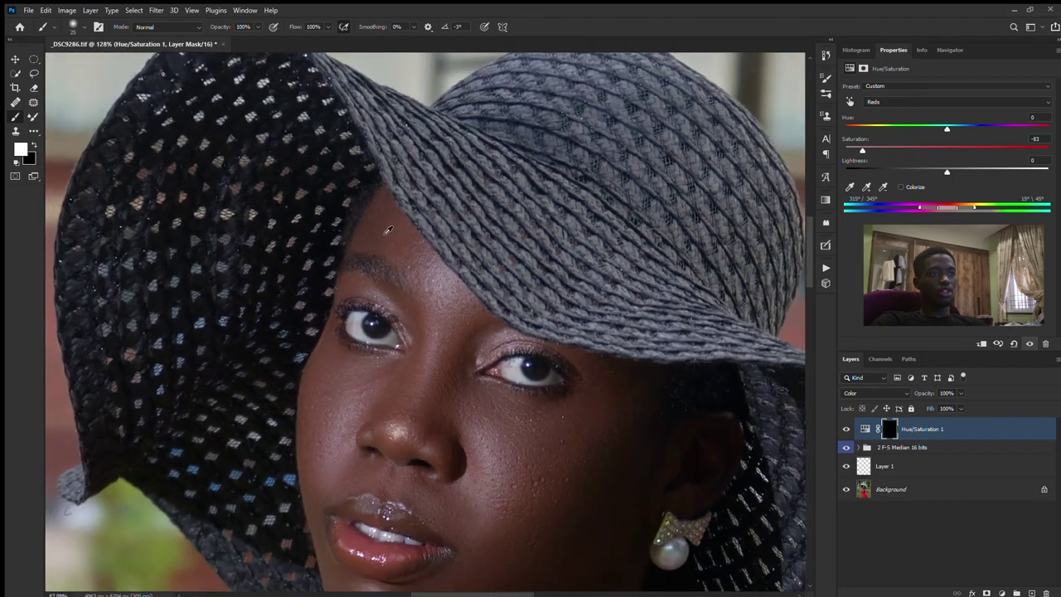
scroll(387, 231, "down", 2)
scroll(387, 232, "down", 3)
Toggle the adjustment layer's visibility to compare, then add a solid colour fill layer
left_click(847, 429)
left_click(847, 429)
left_click(848, 428)
left_click(848, 428)
scroll(456, 269, "up", 1)
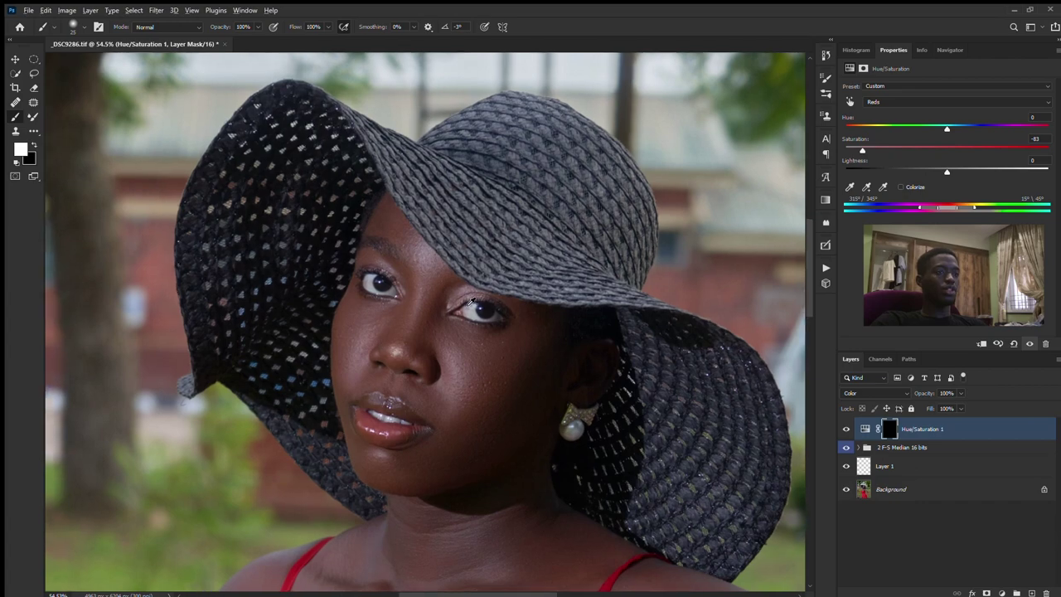
scroll(455, 269, "up", 1)
scroll(455, 270, "up", 1)
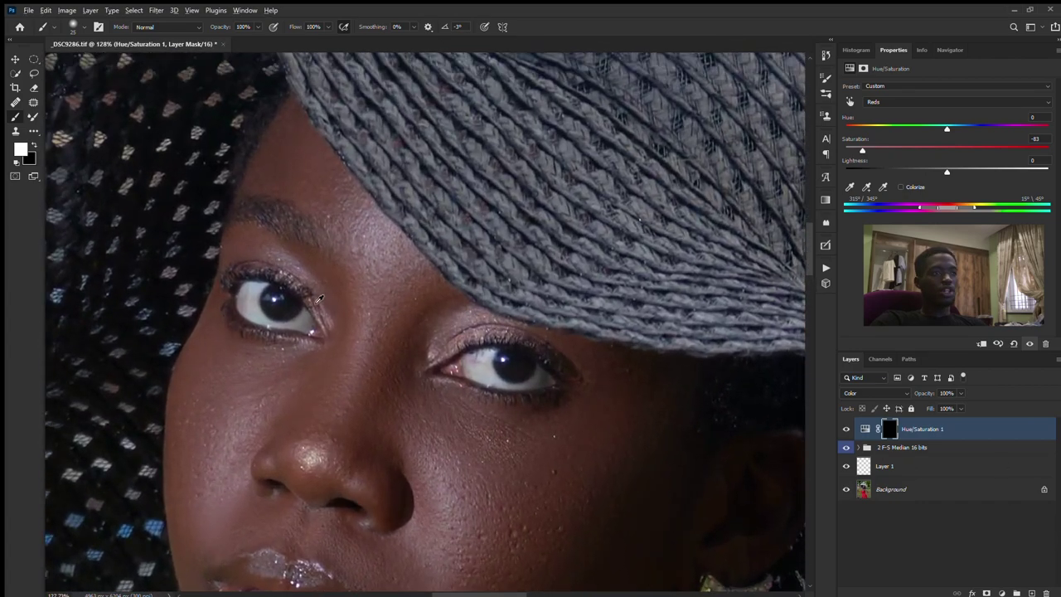
scroll(319, 299, "up", 1)
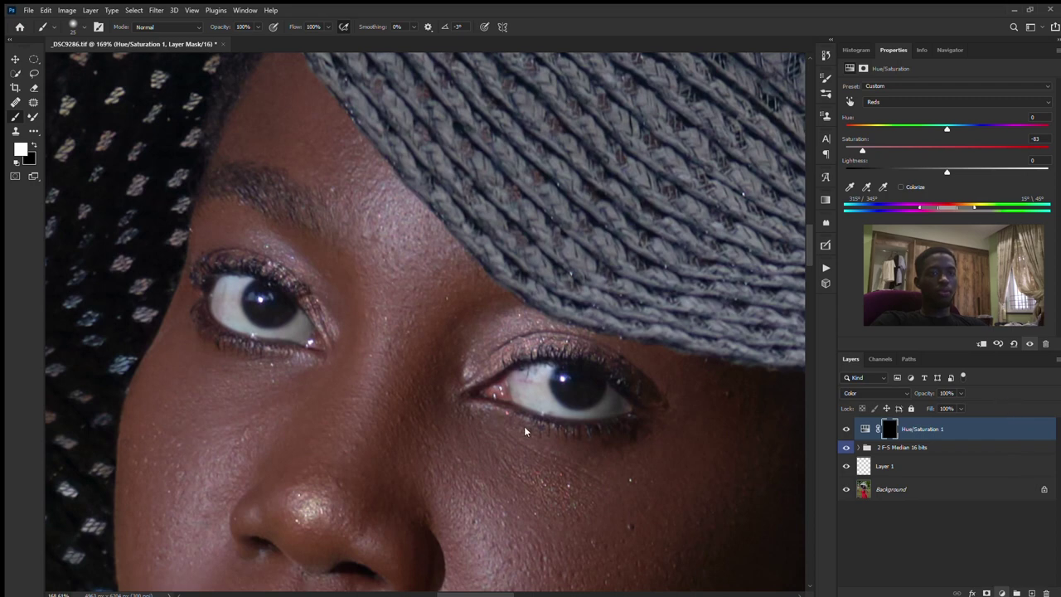
key("ctrl+shift+n")
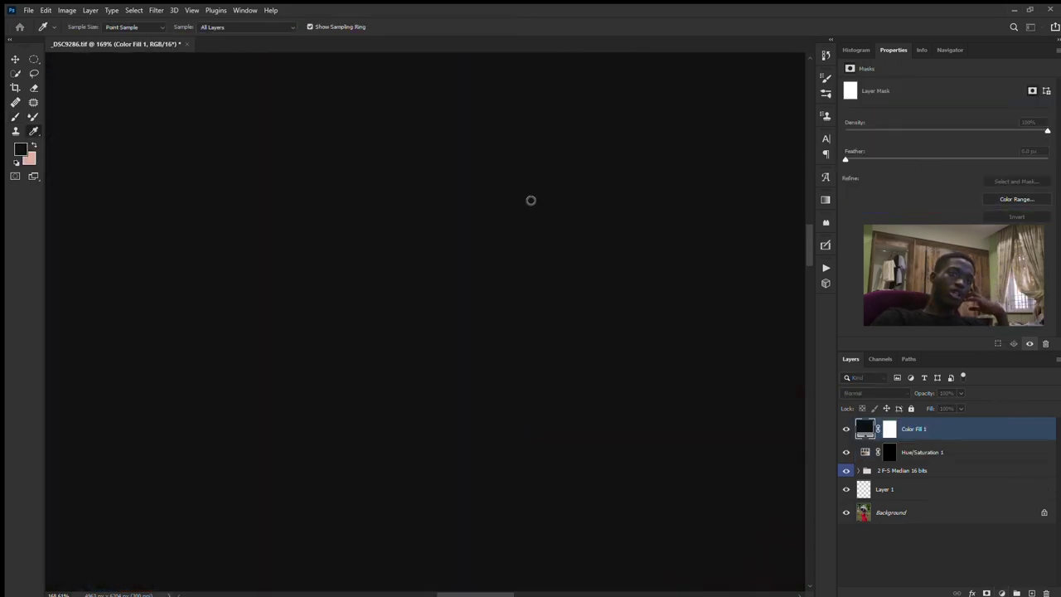
Make Color Fill 1 white in Overlay mode and invert its mask to black
left_click(523, 171)
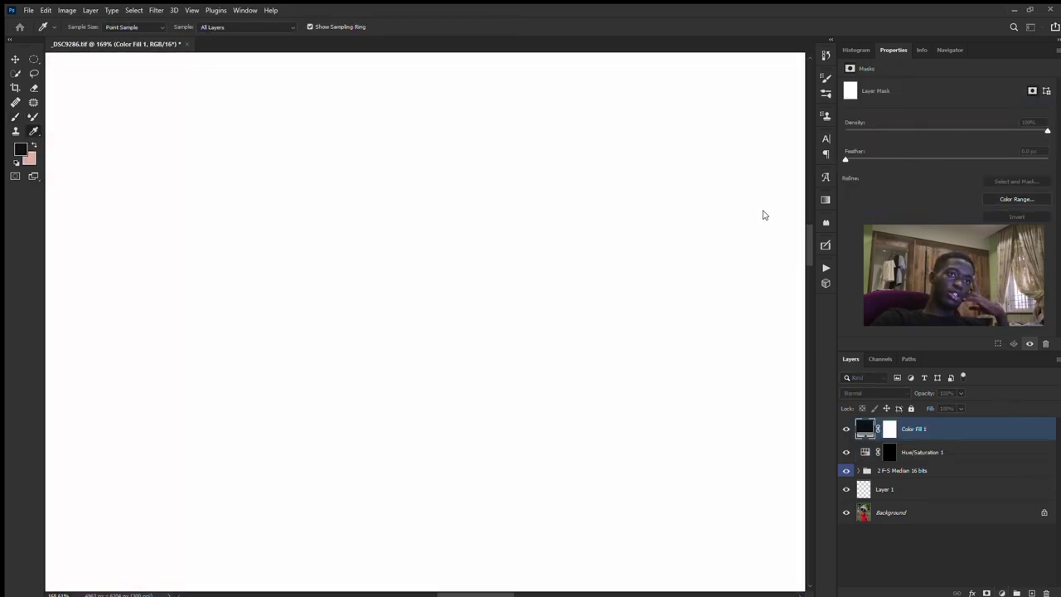
key("b")
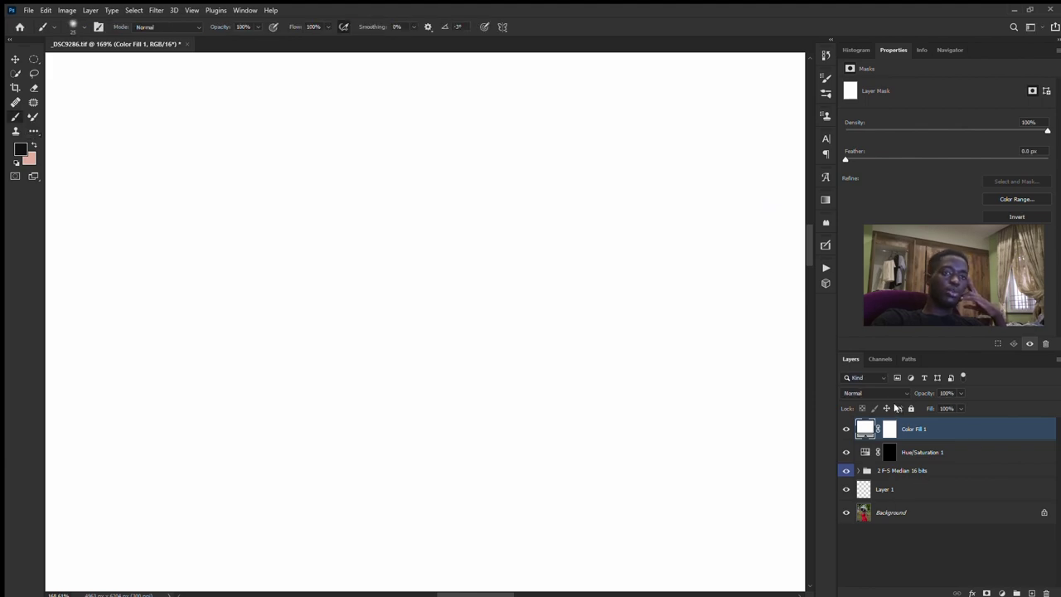
key("shift+plus")
key("shift+plus")
key("shift+plus")
key("shift+plus")
key("shift+plus")
key("shift+plus")
key("shift+plus")
key("shift+plus")
key("shift+plus")
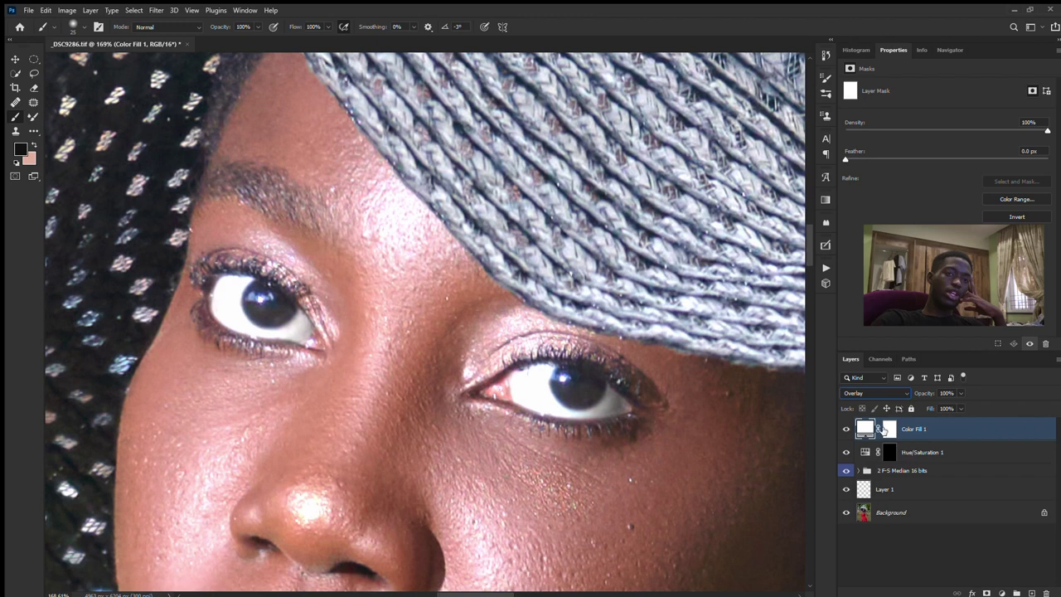
left_click(890, 429)
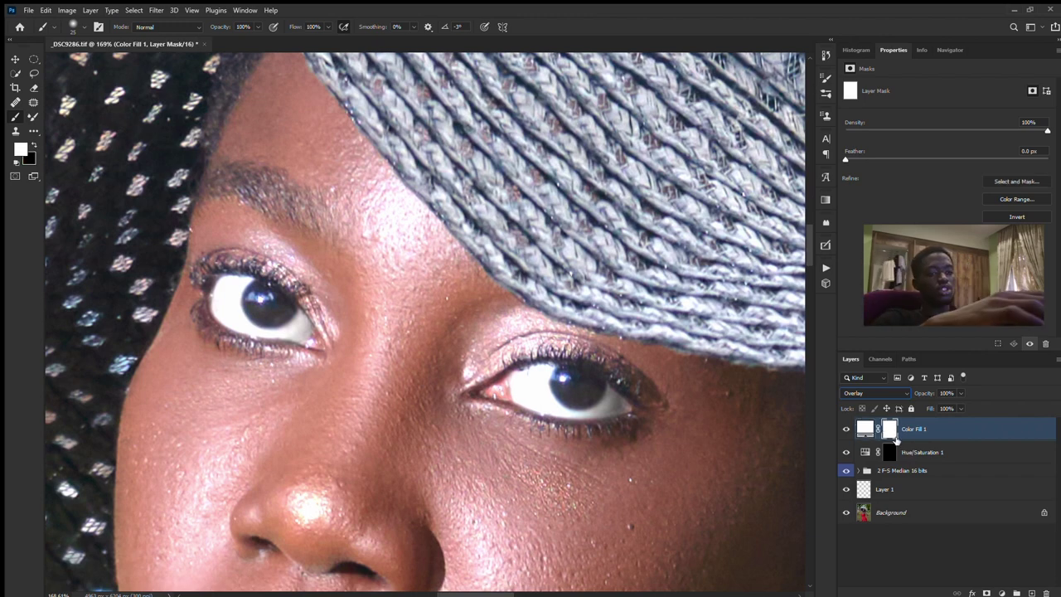
key("ctrl+i")
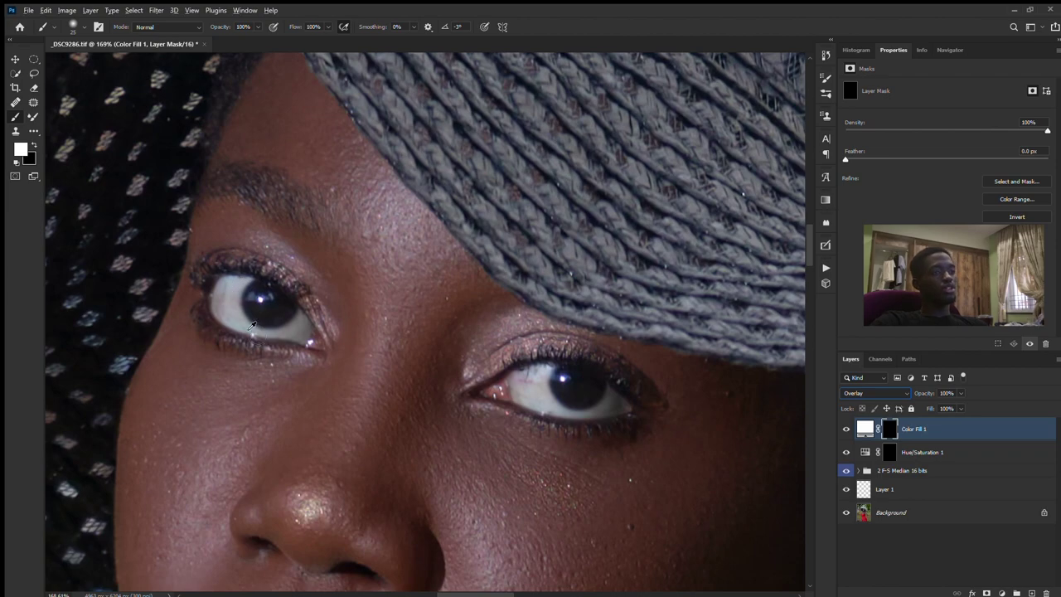
left_click(899, 525)
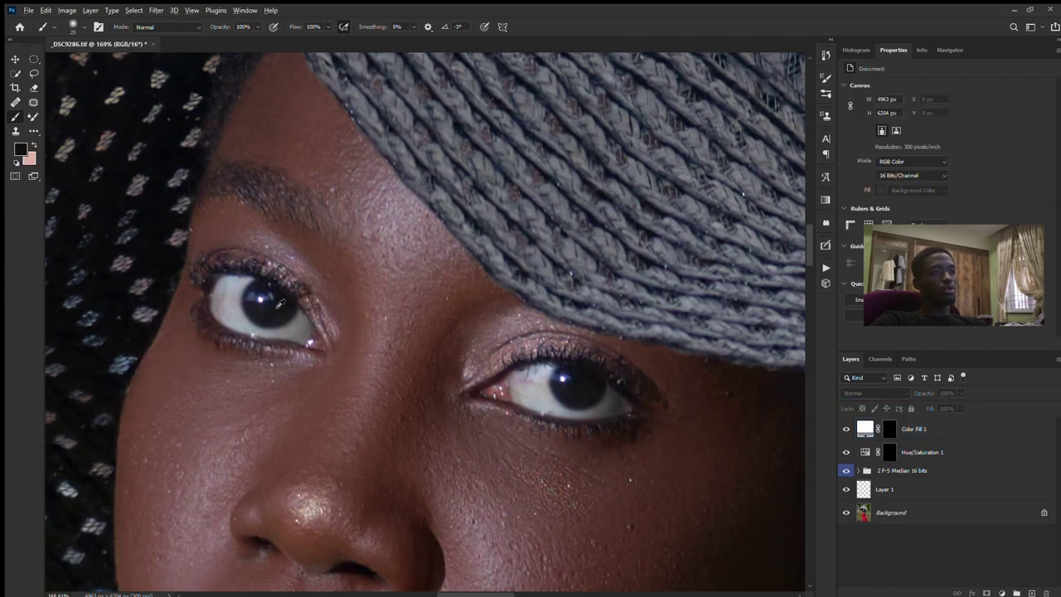
Zoom in, enlarge the brush, and paint the fill mask white over the first iris
scroll(281, 305, "up", 3)
scroll(247, 311, "up", 2)
scroll(242, 327, "up", 2)
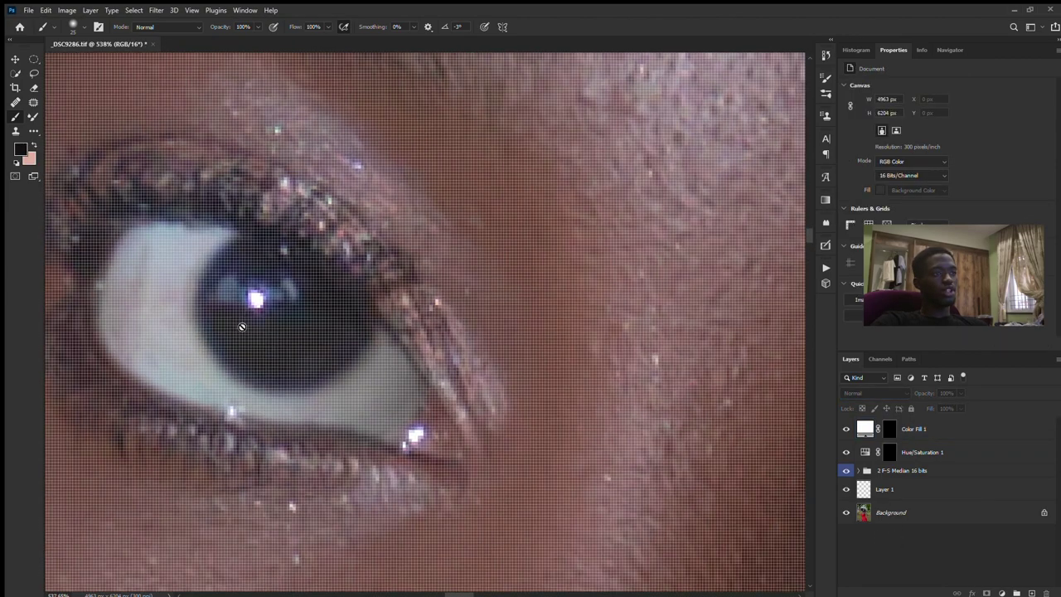
left_click(885, 427)
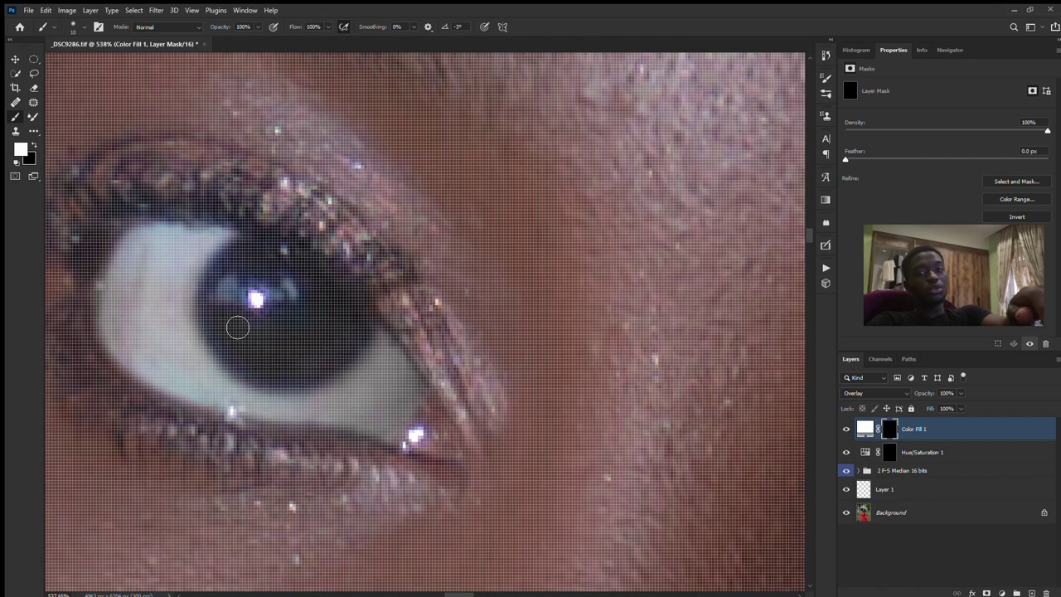
key("bracketright")
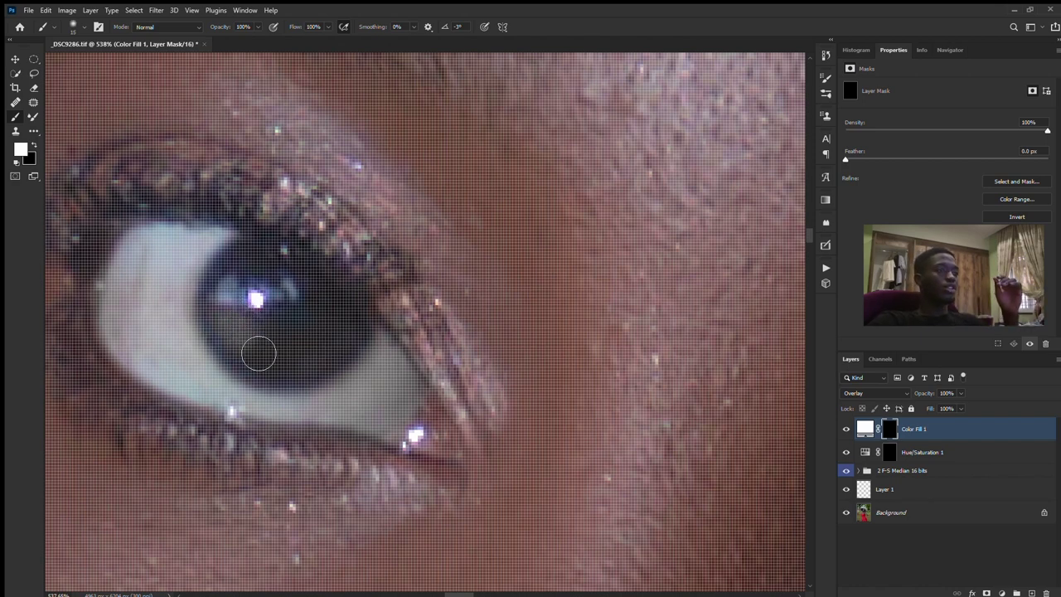
mouse_move(258, 354)
left_mouse_down()
mouse_move(332, 351)
mouse_move(291, 367)
left_mouse_up()
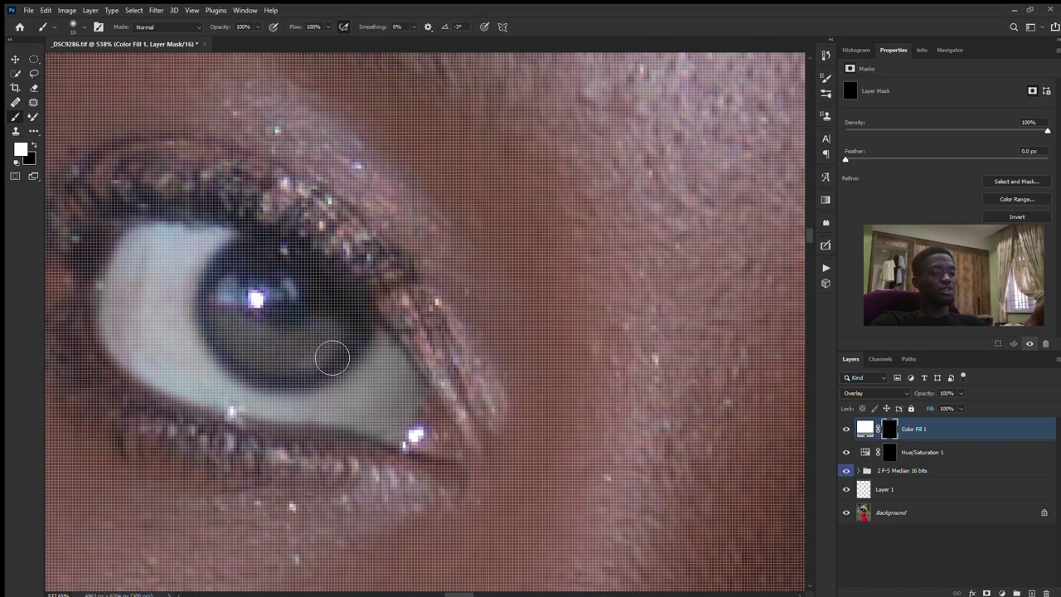
Paint the fill mask white over the second eye's iris to lighten it
mouse_move(376, 383)
left_mouse_down()
mouse_move(338, 346)
mouse_move(703, 343)
left_mouse_up()
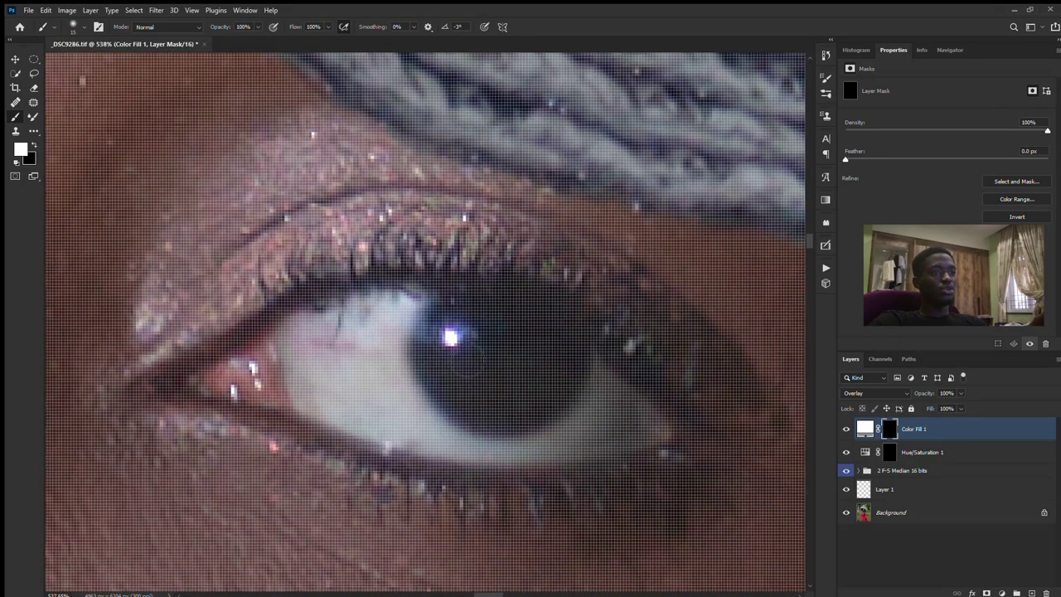
mouse_move(459, 367)
left_mouse_down()
mouse_move(478, 395)
mouse_move(511, 407)
mouse_move(541, 406)
mouse_move(561, 383)
mouse_move(557, 392)
left_mouse_up()
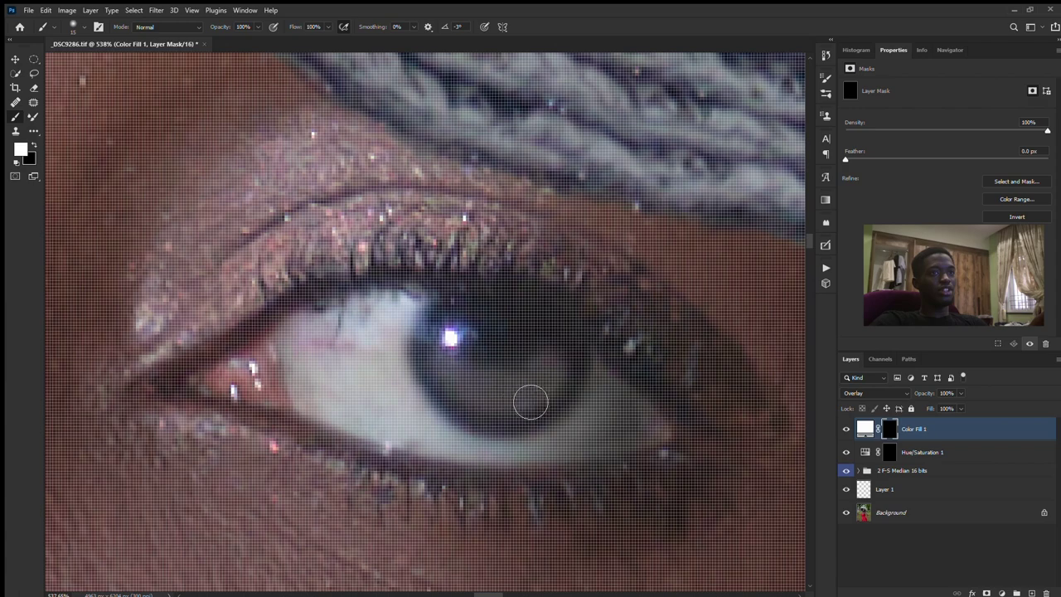
mouse_move(565, 382)
left_mouse_down()
mouse_move(525, 410)
mouse_move(464, 383)
mouse_move(482, 404)
left_mouse_up()
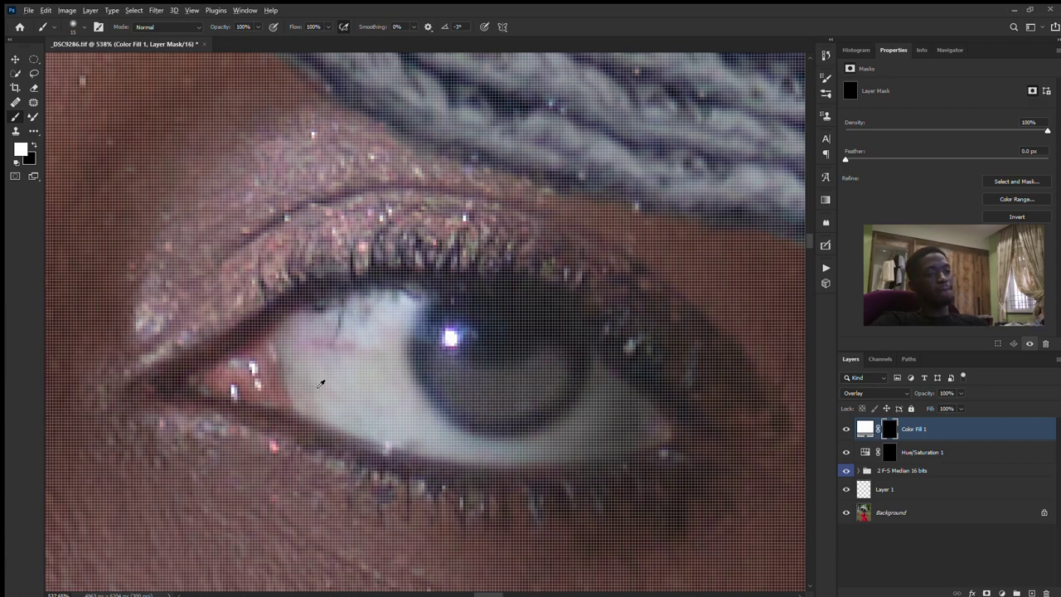
scroll(320, 379, "down", 3)
scroll(652, 385, "down", 2)
scroll(655, 386, "down", 2)
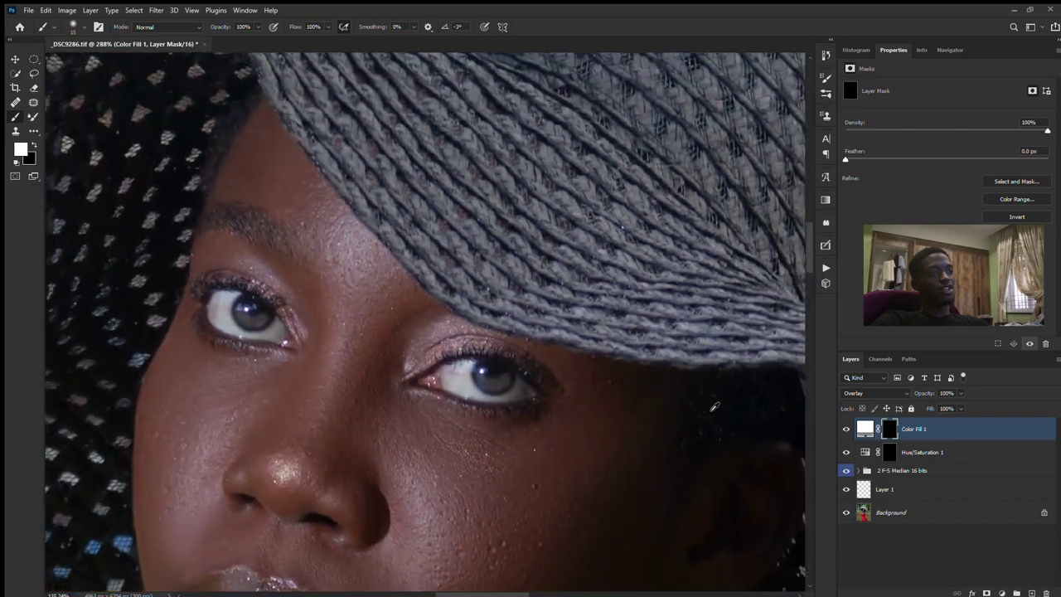
scroll(663, 392, "down", 2)
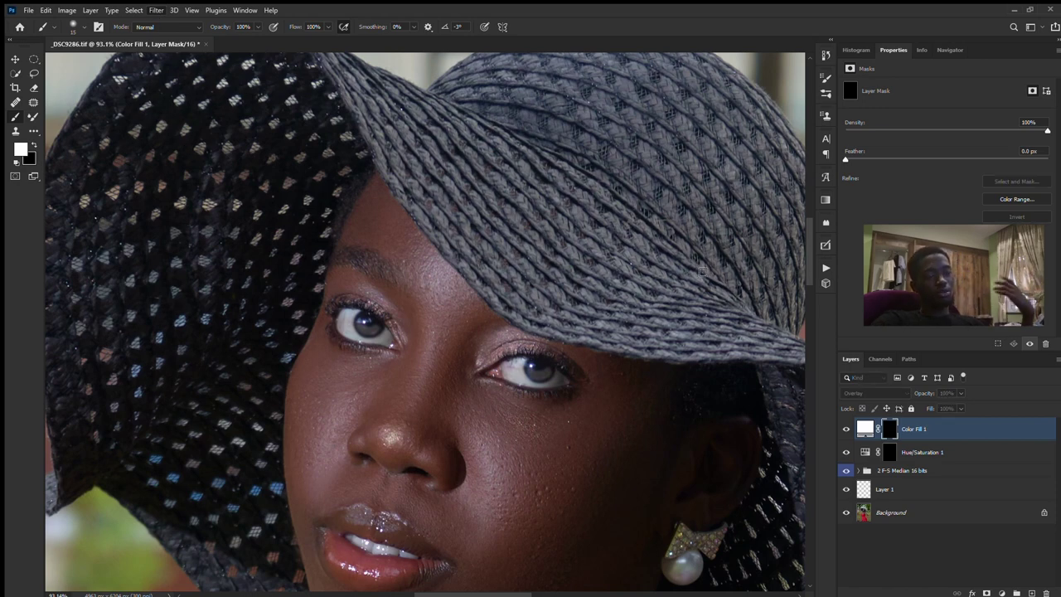
key("space")
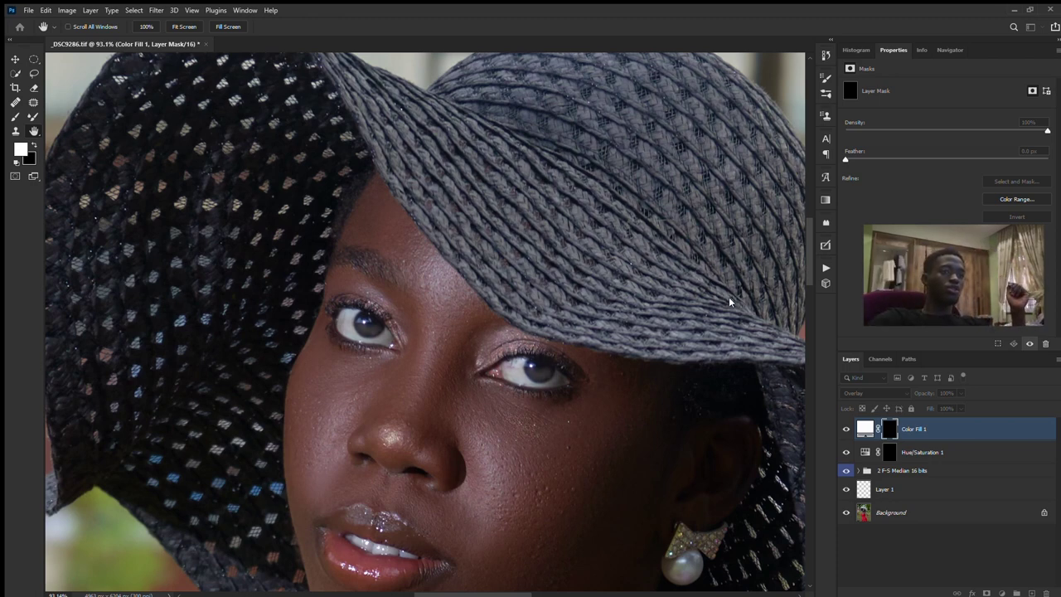
key("b")
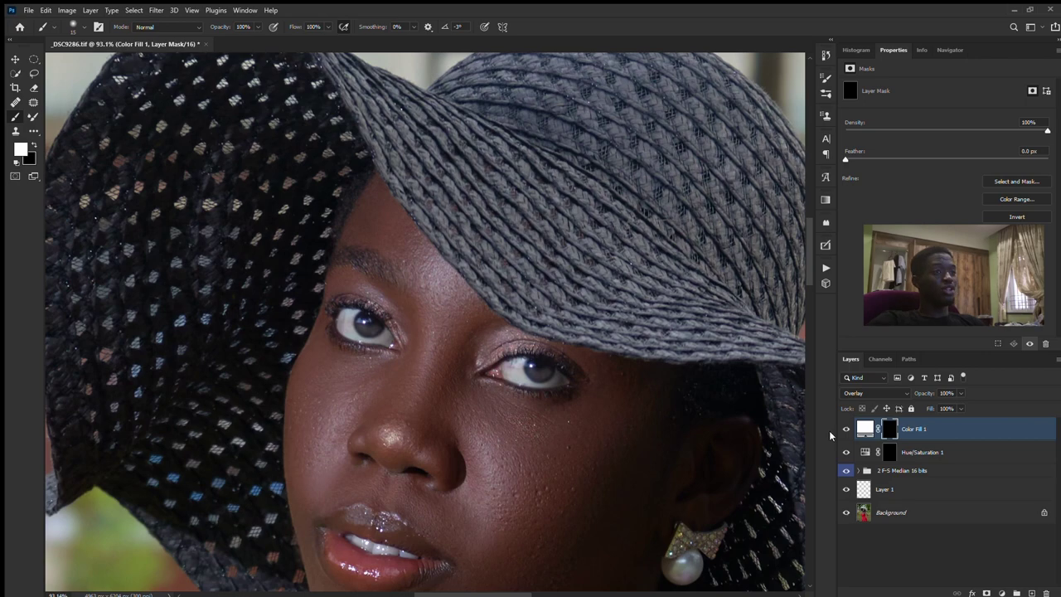
mouse_move(560, 393)
left_mouse_down()
mouse_move(300, 259)
mouse_move(314, 257)
left_mouse_up()
left_click_drag(444, 223, 442, 222)
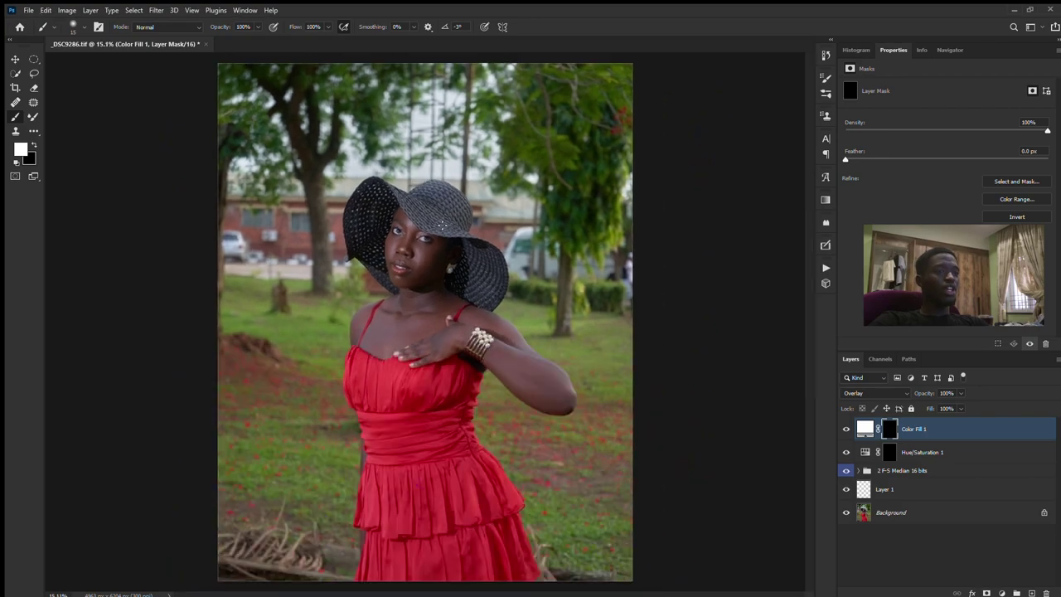
mouse_move(340, 217)
left_mouse_down()
mouse_move(469, 312)
mouse_move(920, 422)
left_mouse_up()
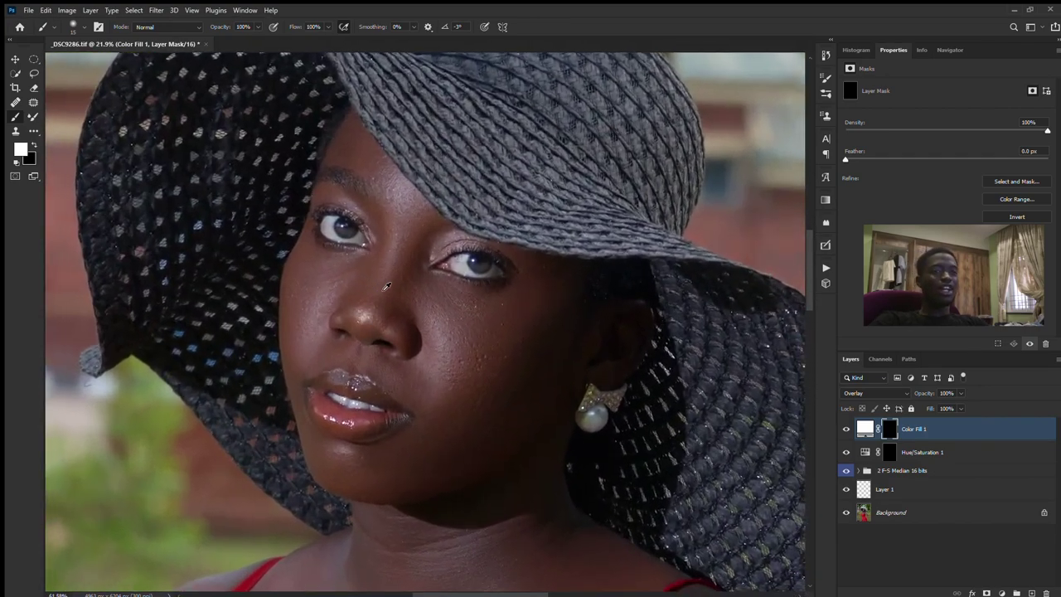